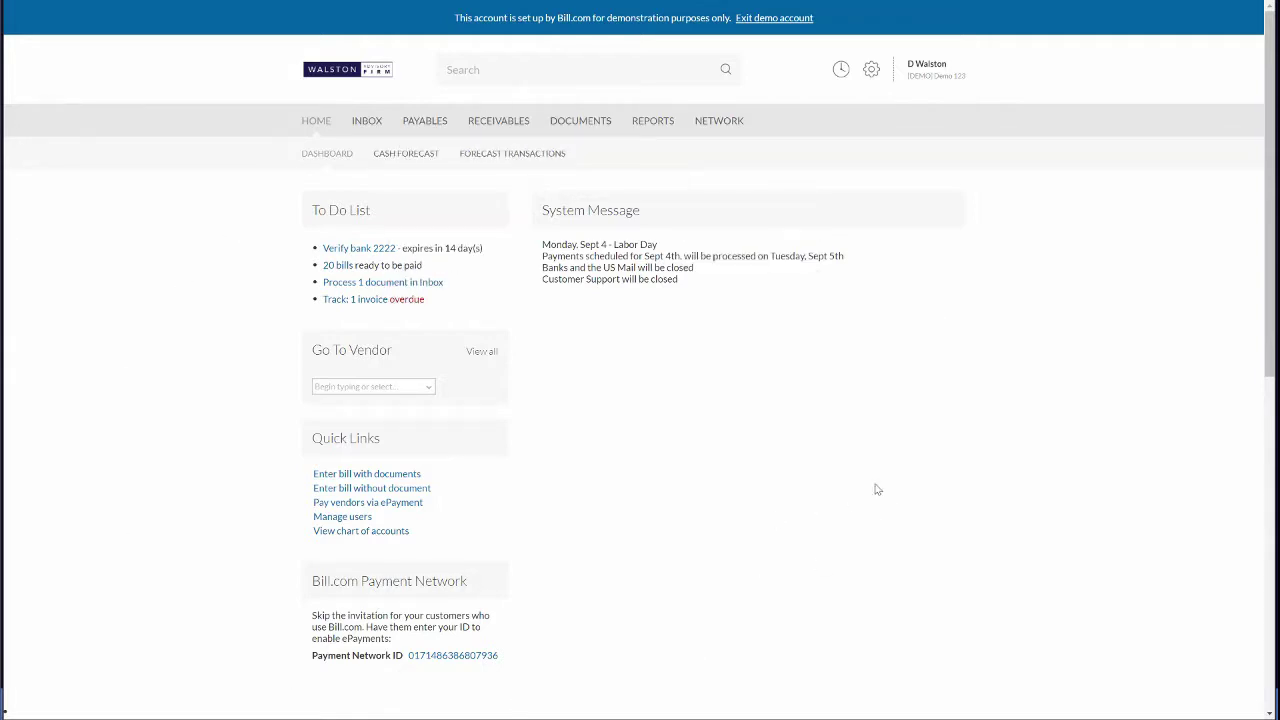
Open the payables Bills list to start a new bill and look at FixItConsultingInvoice.pdf received in the inbox
mouse_move(428, 128)
click(420, 262)
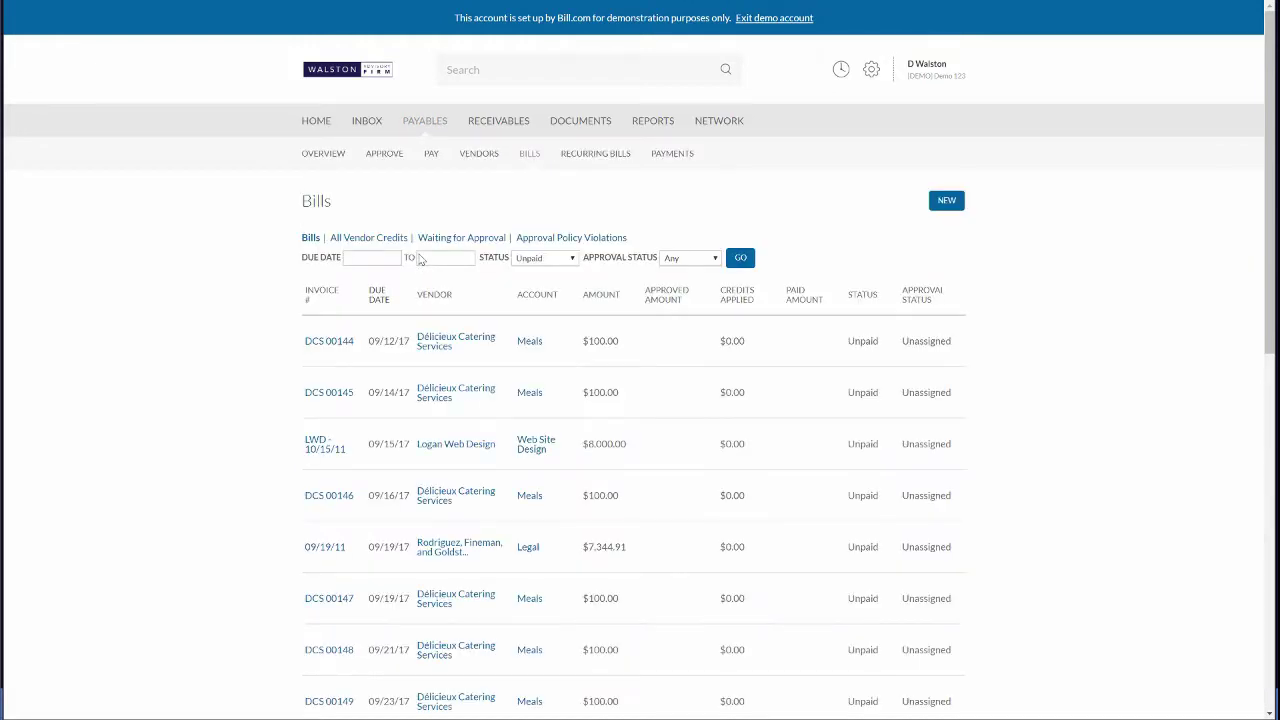
click(953, 201)
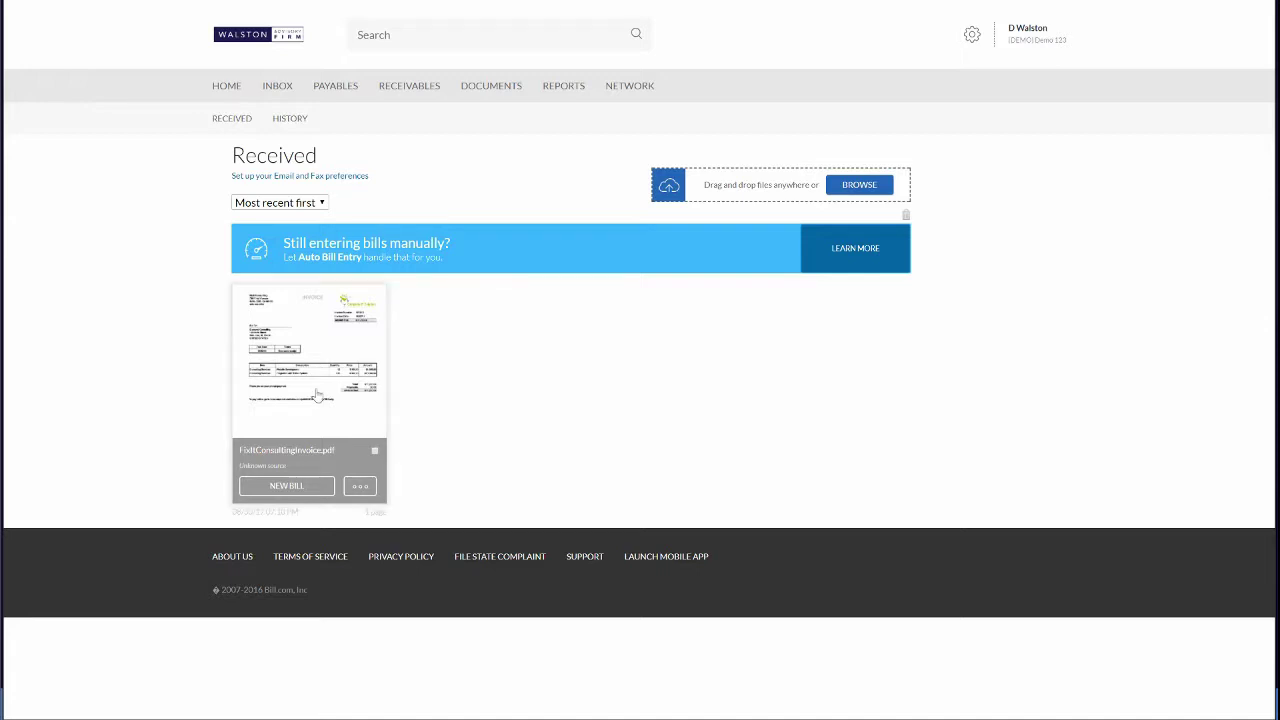
mouse_move(316, 396)
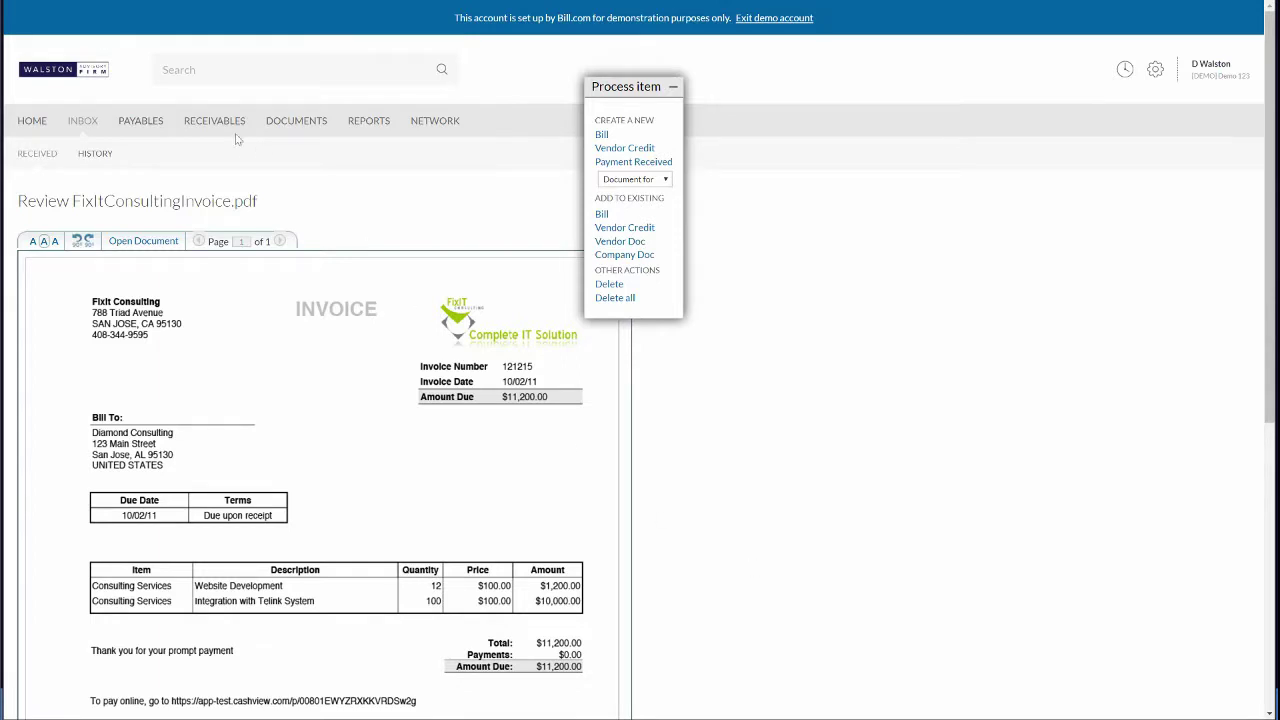
Open the Pay page under payables and review the unpaid bills with their due dates, payment amounts and process dates
mouse_move(138, 122)
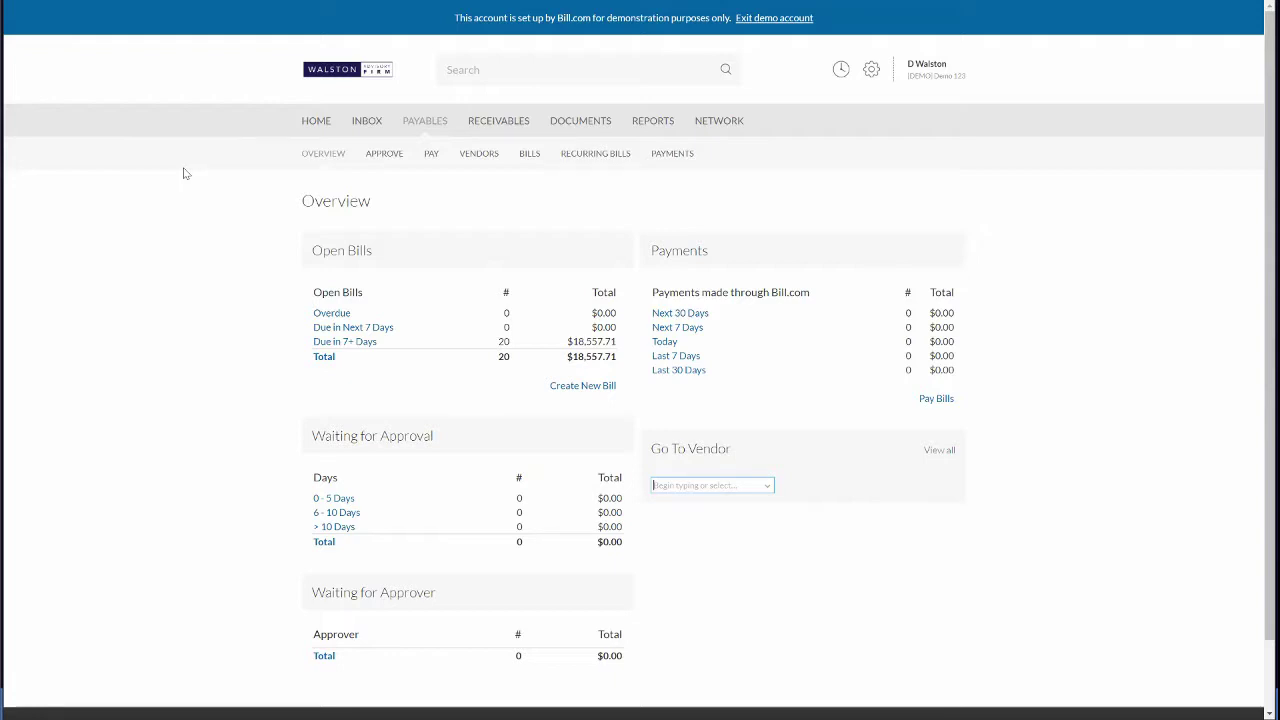
click(443, 161)
click(441, 161)
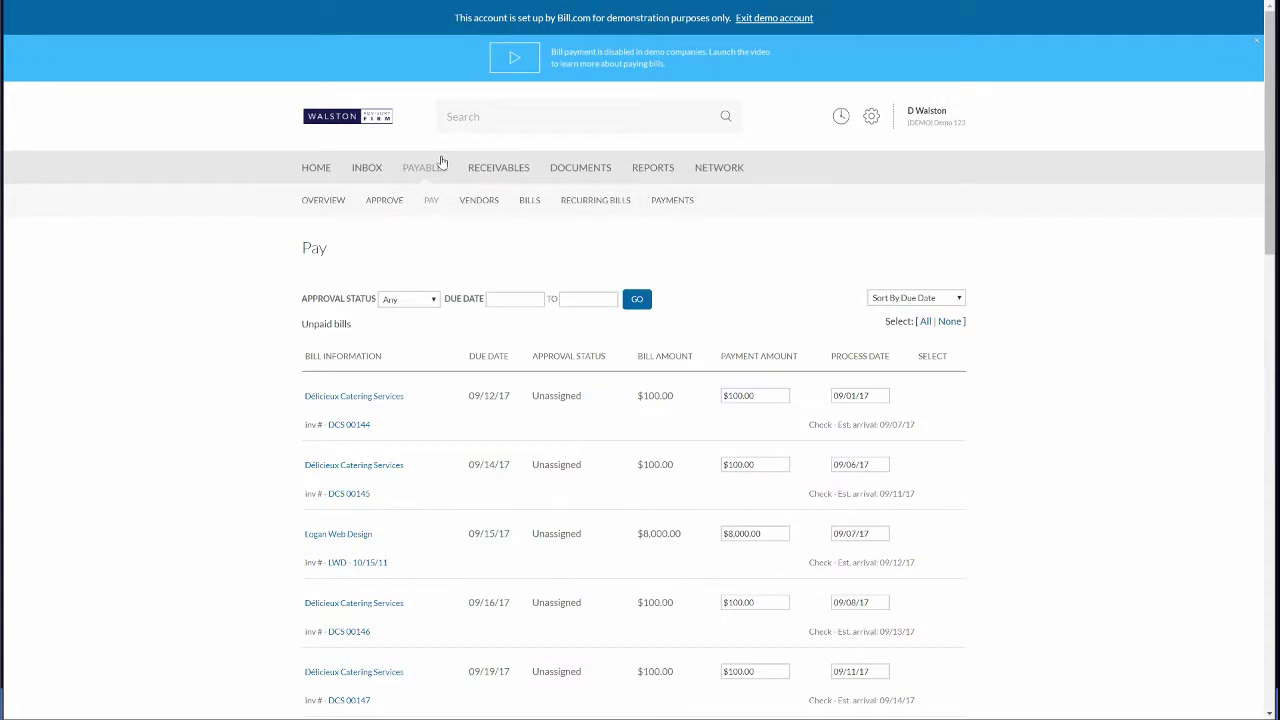
scroll(481, 377, down, 3)
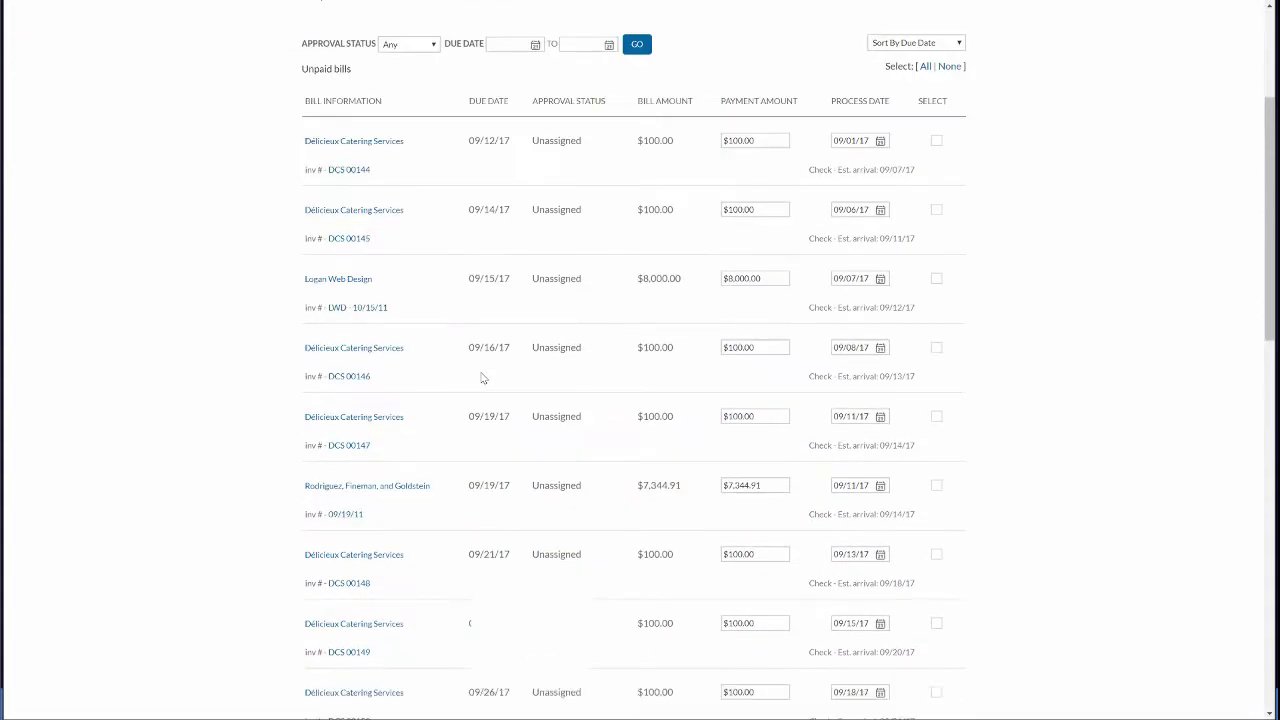
scroll(481, 377, up, 3)
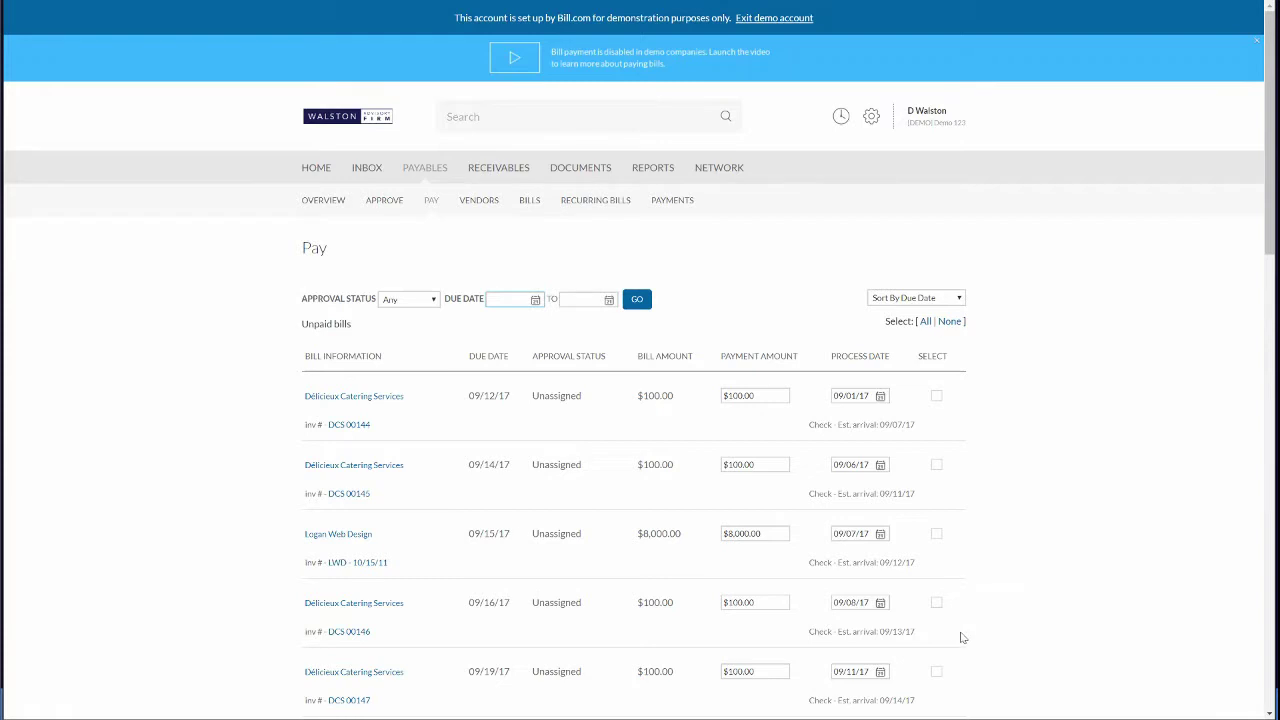
scroll(975, 621, down, 2)
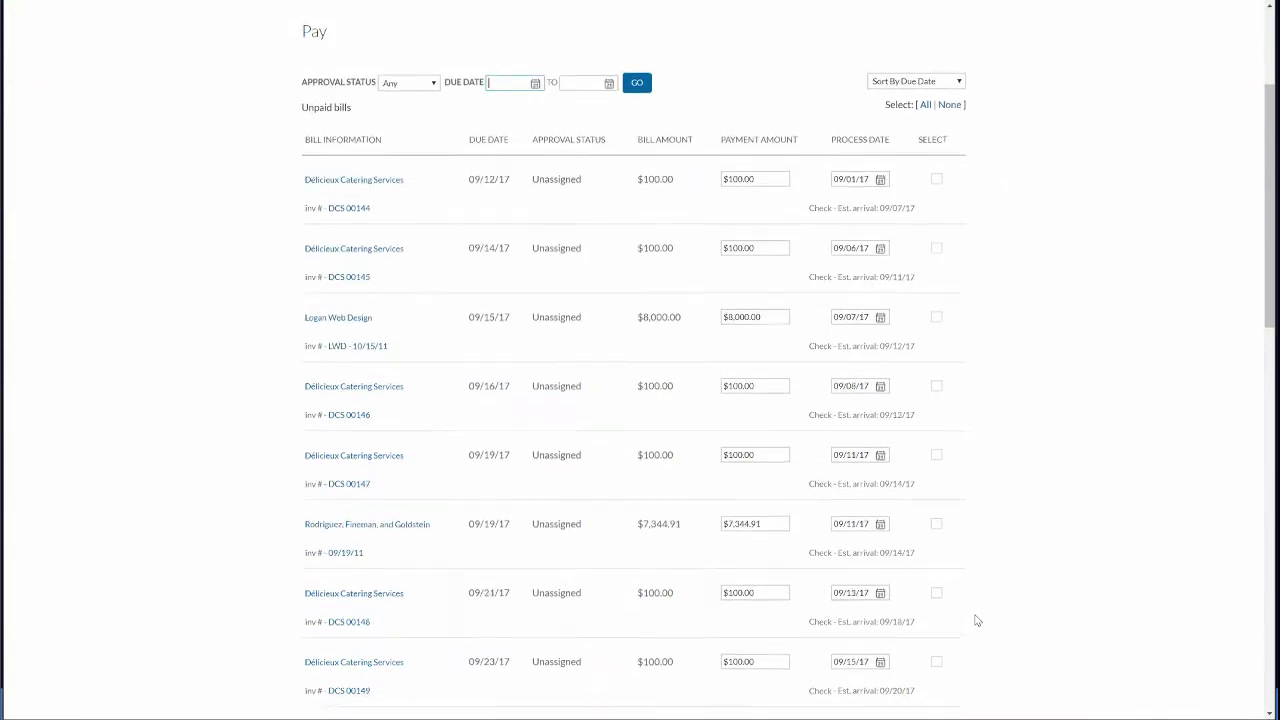
scroll(975, 621, up, 1)
scroll(975, 621, down, 7)
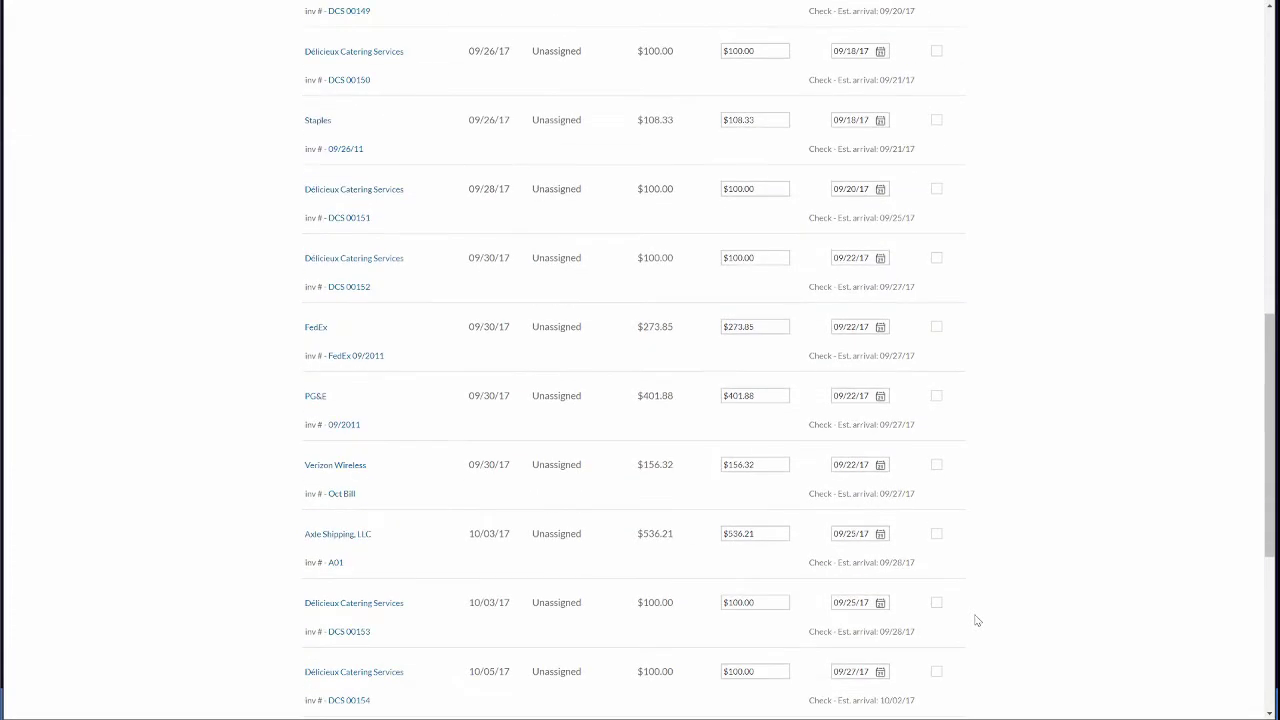
scroll(977, 620, up, 6)
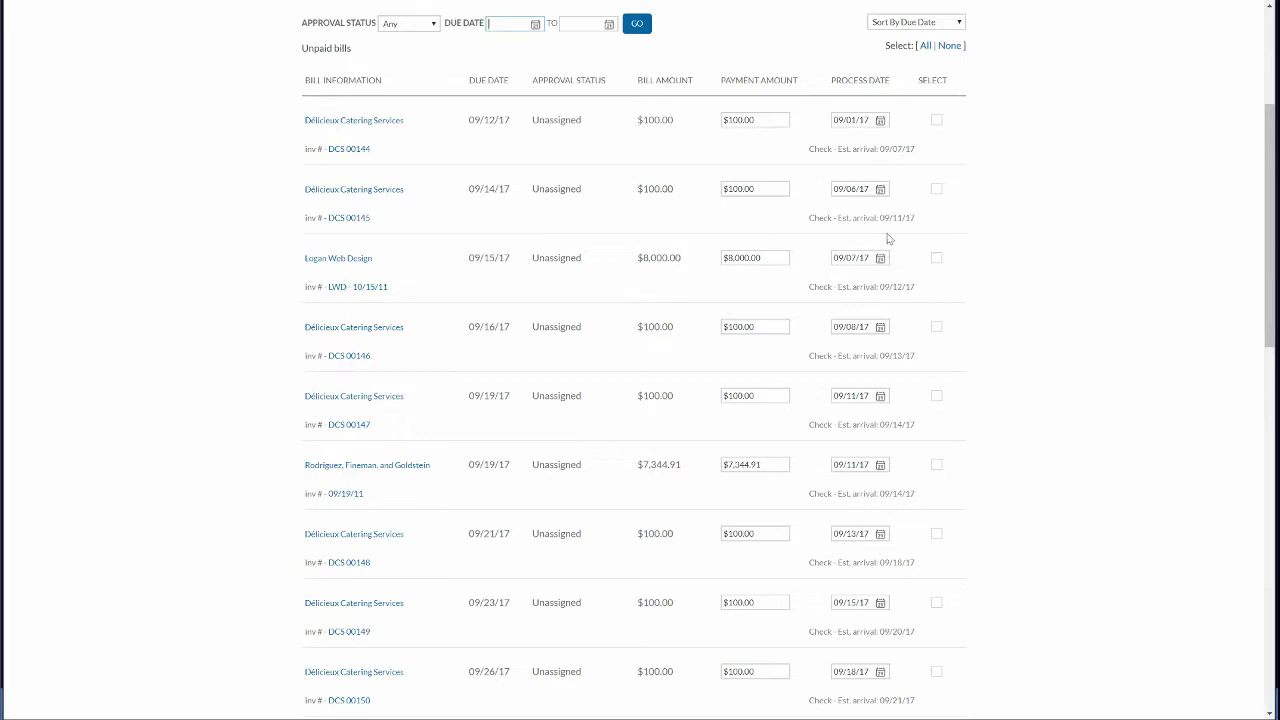
Select all unpaid bills for payment and check the selected total and payment options below the list
click(925, 46)
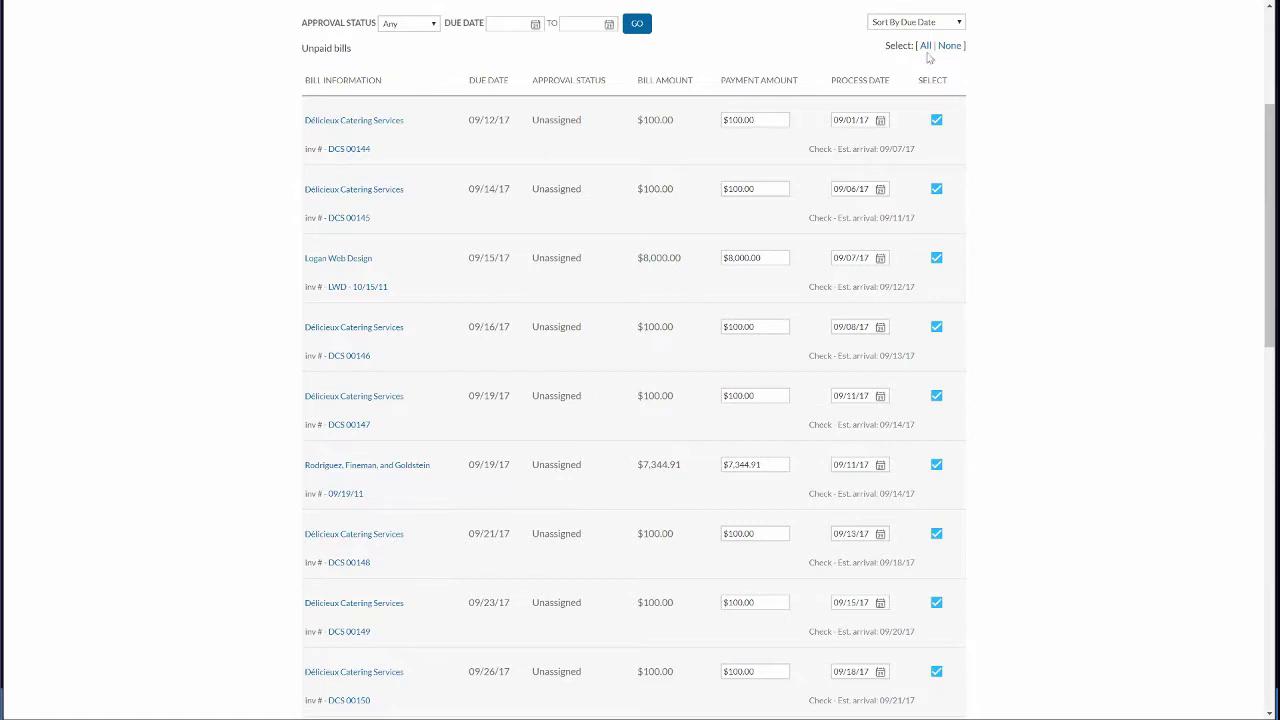
scroll(983, 360, down, 15)
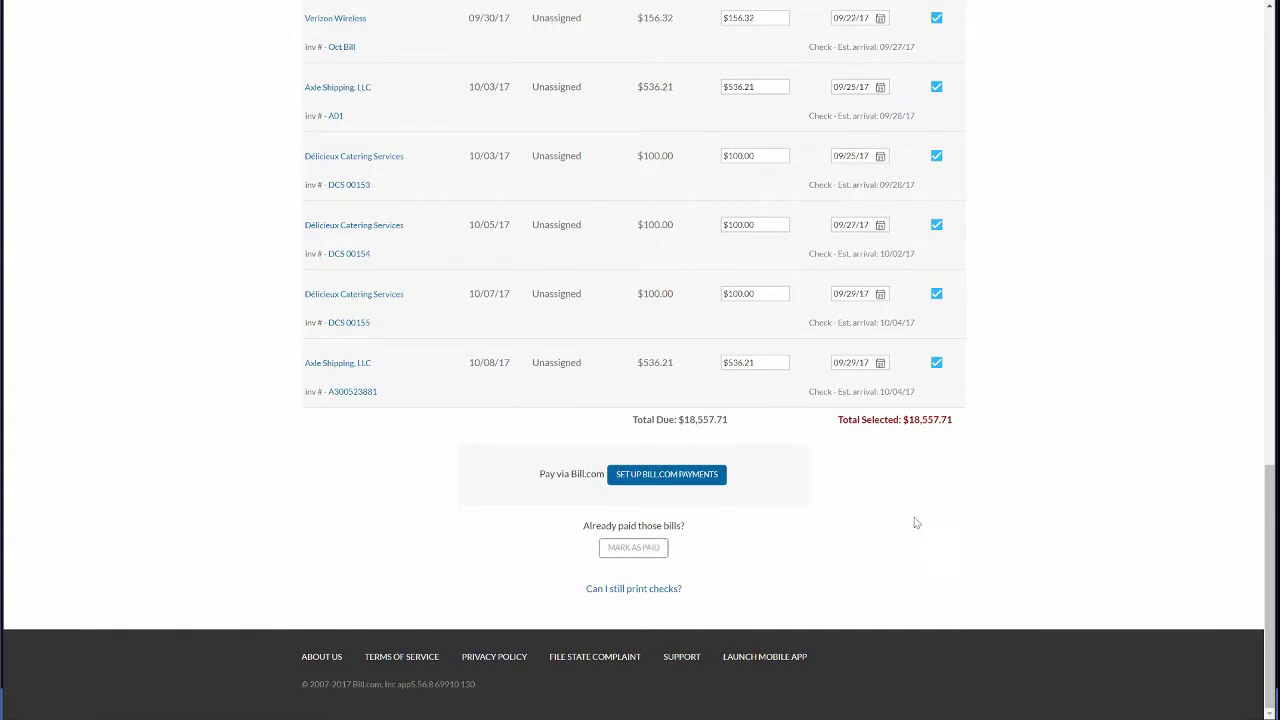
scroll(917, 520, up, 5)
scroll(950, 520, up, 6)
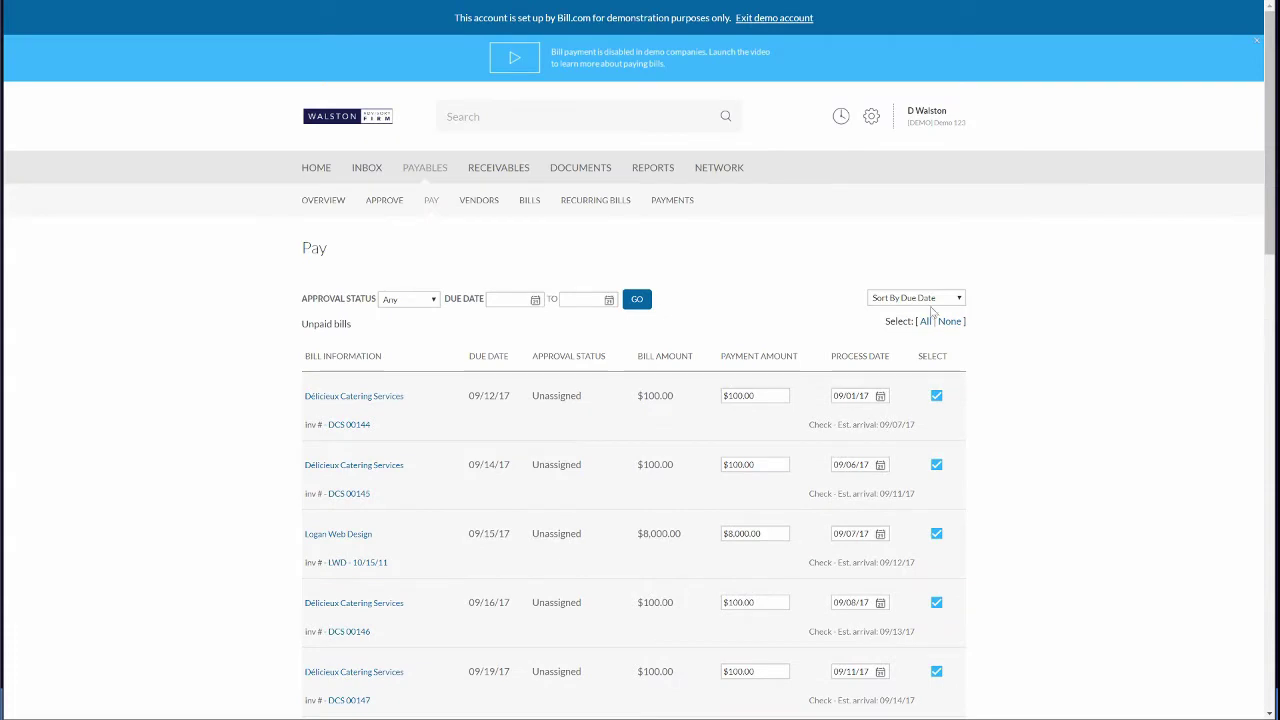
Clear the selection, select only the Délicieux Catering Services bill due 09/12/17, and check the selected total
click(948, 322)
click(936, 396)
click(936, 396)
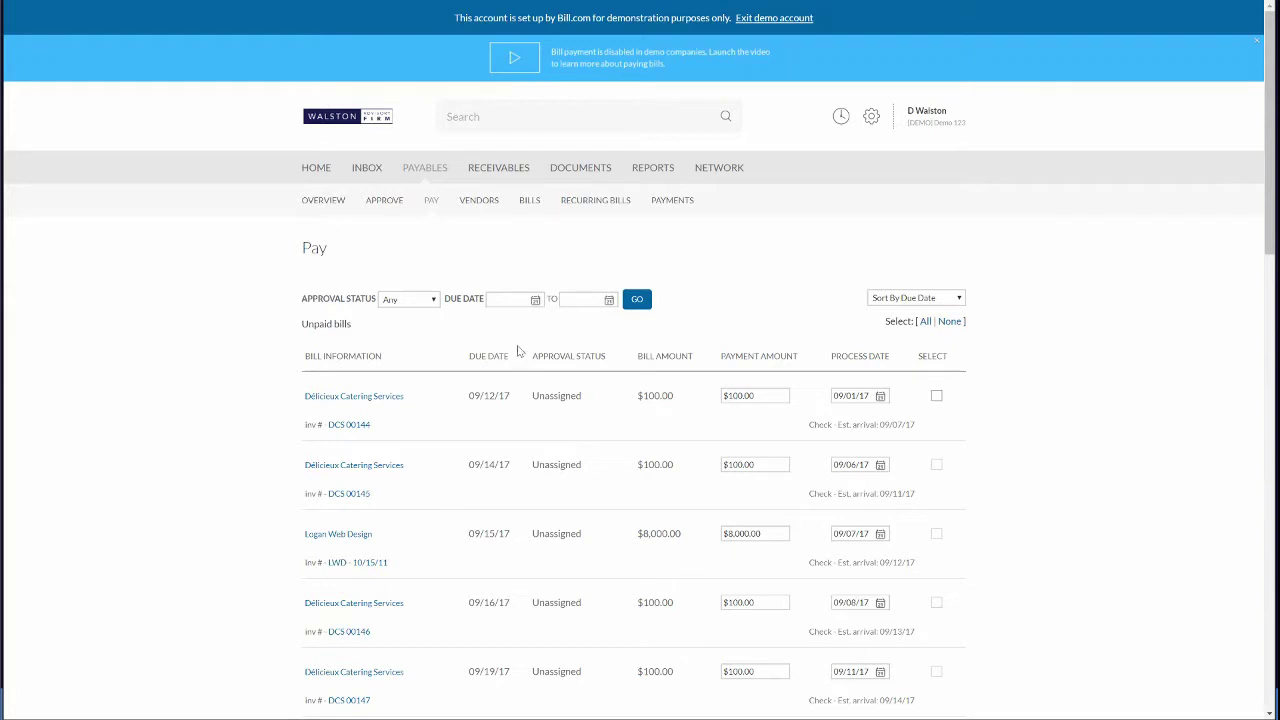
click(936, 397)
scroll(757, 463, down, 15)
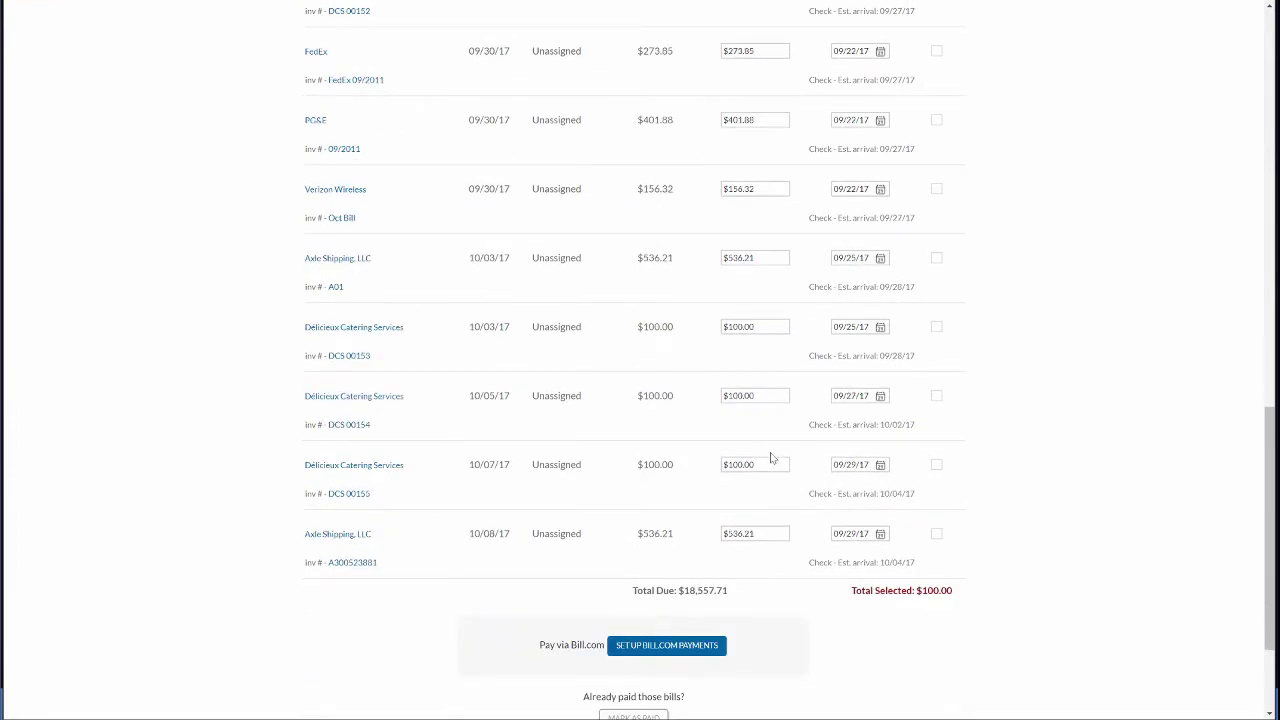
scroll(1040, 540, up, 15)
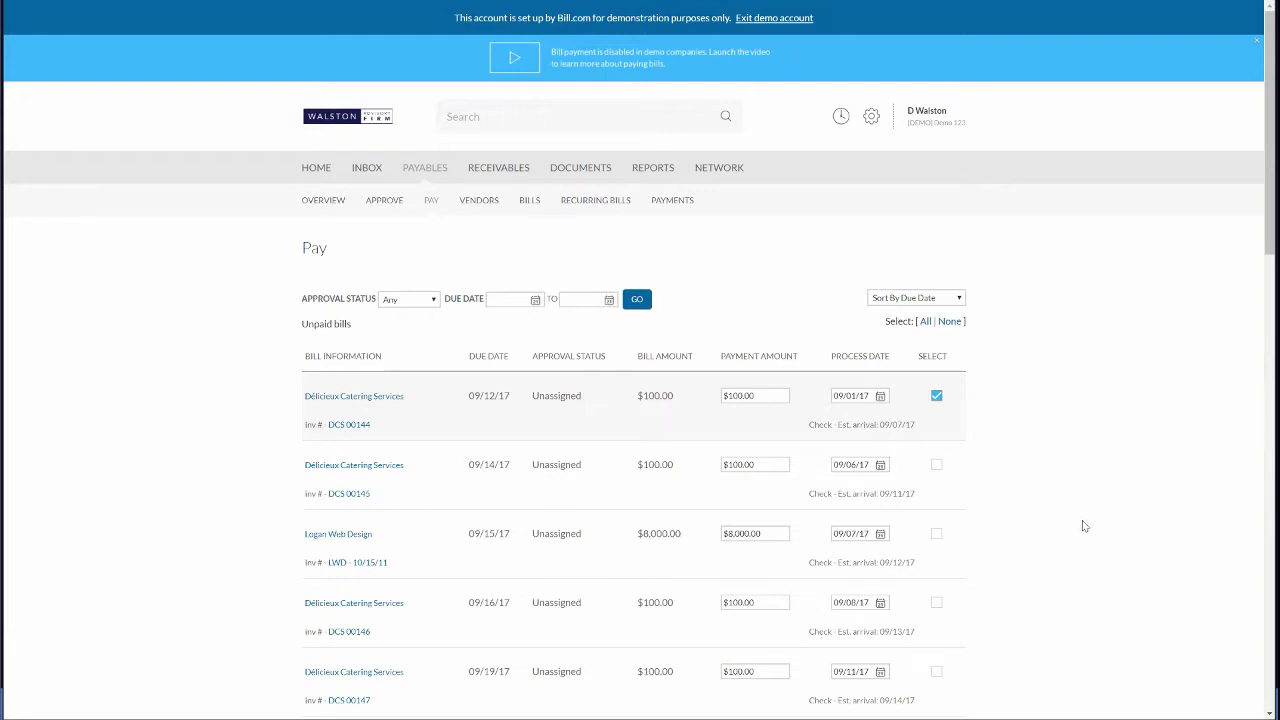
Review the unpaid bills and payment setup option, and deselect the Délicieux Catering Services bill due 09/12/17
scroll(1084, 526, down, 2)
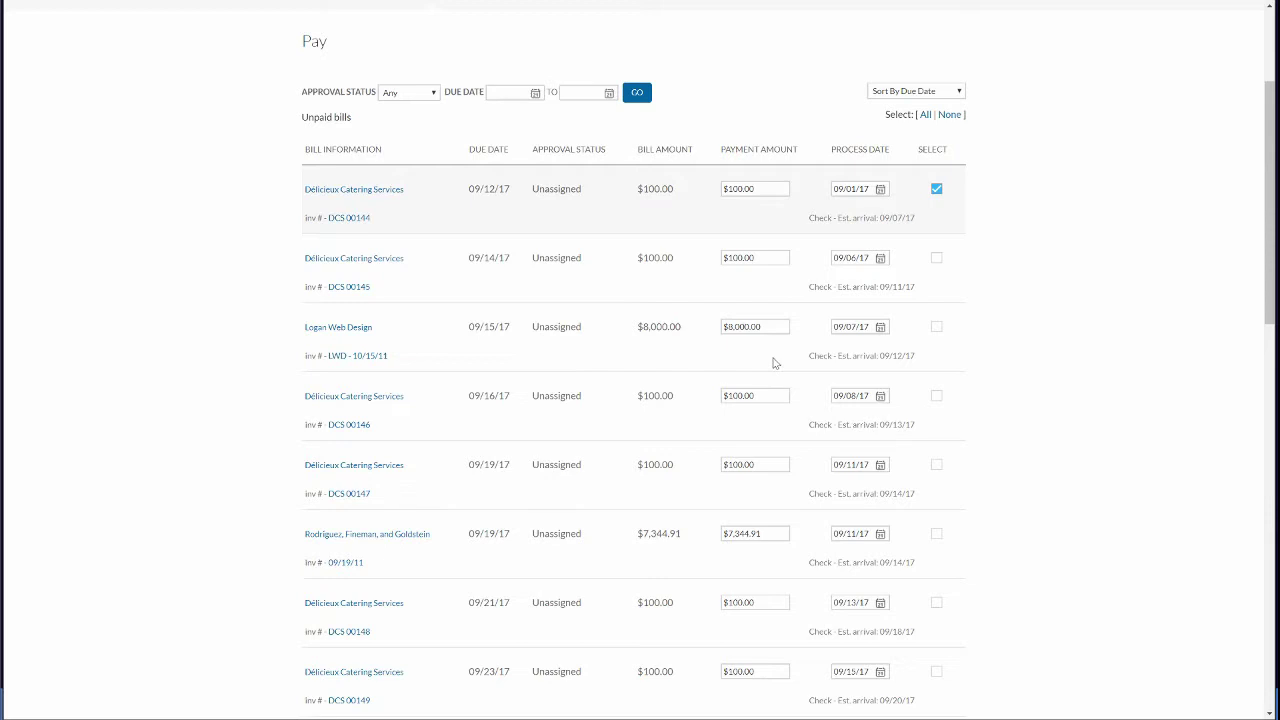
scroll(975, 381, down, 15)
scroll(988, 386, up, 6)
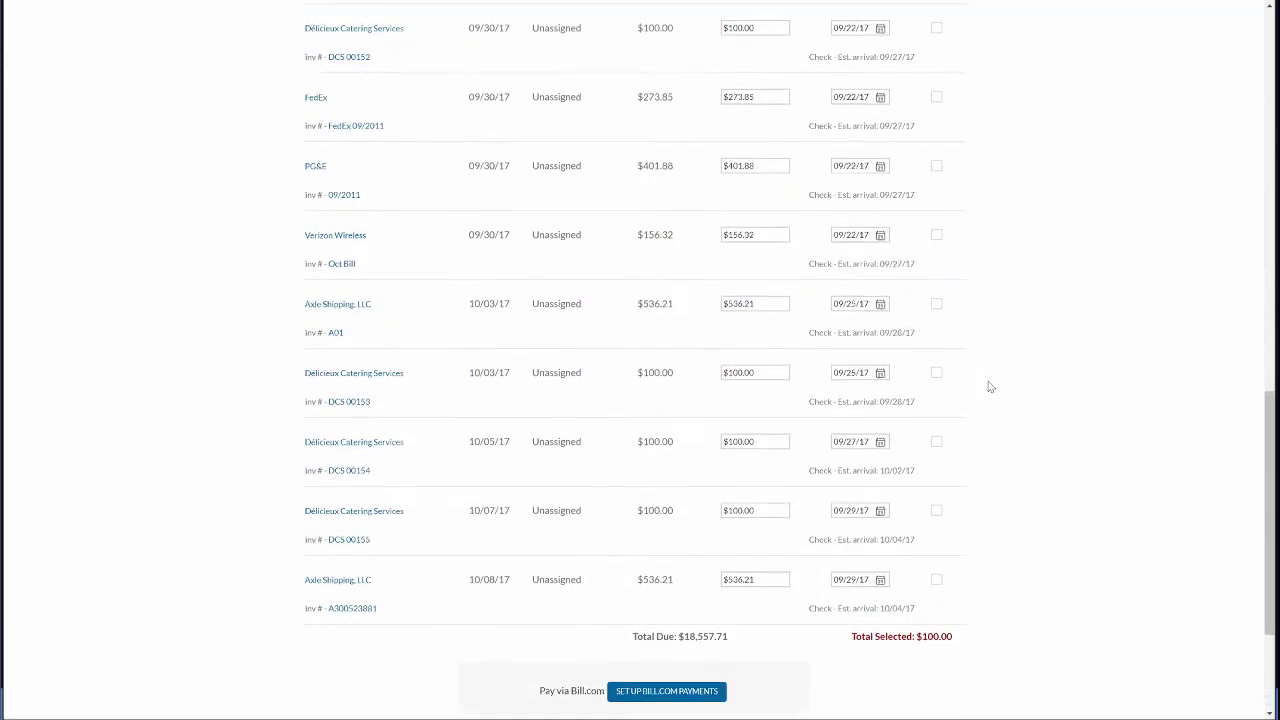
scroll(985, 385, up, 6)
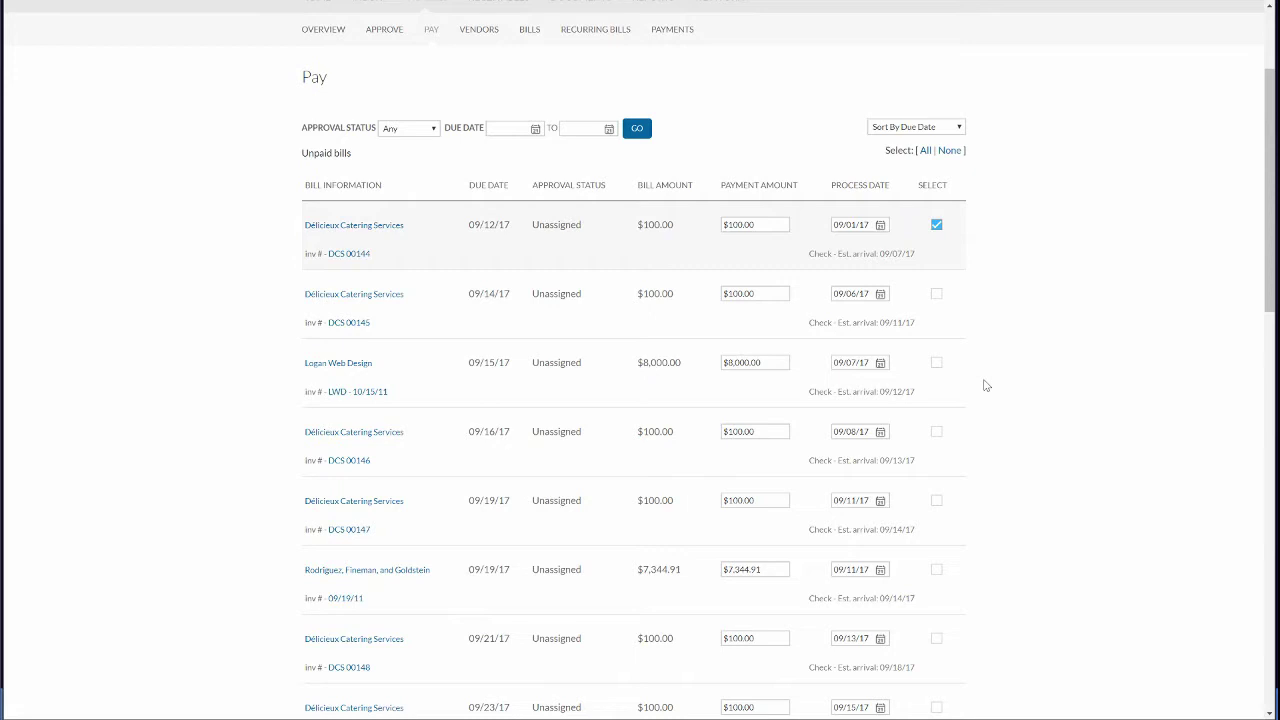
scroll(985, 385, up, 3)
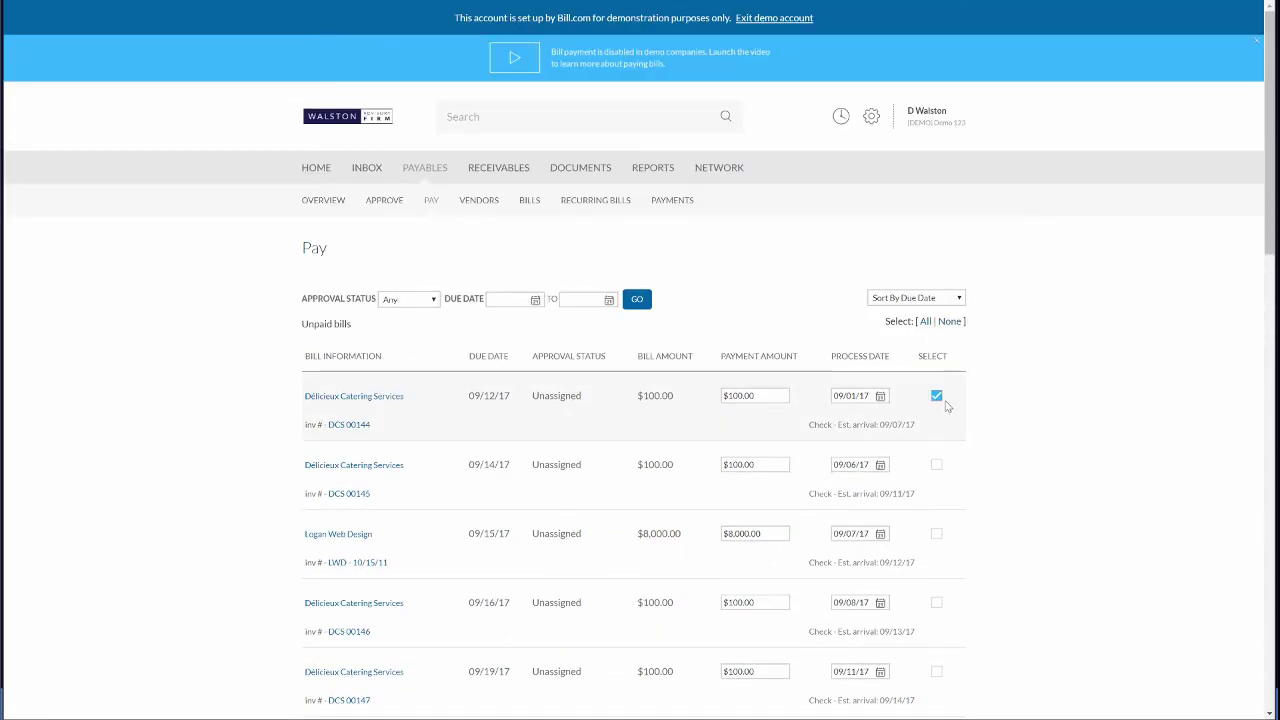
click(936, 395)
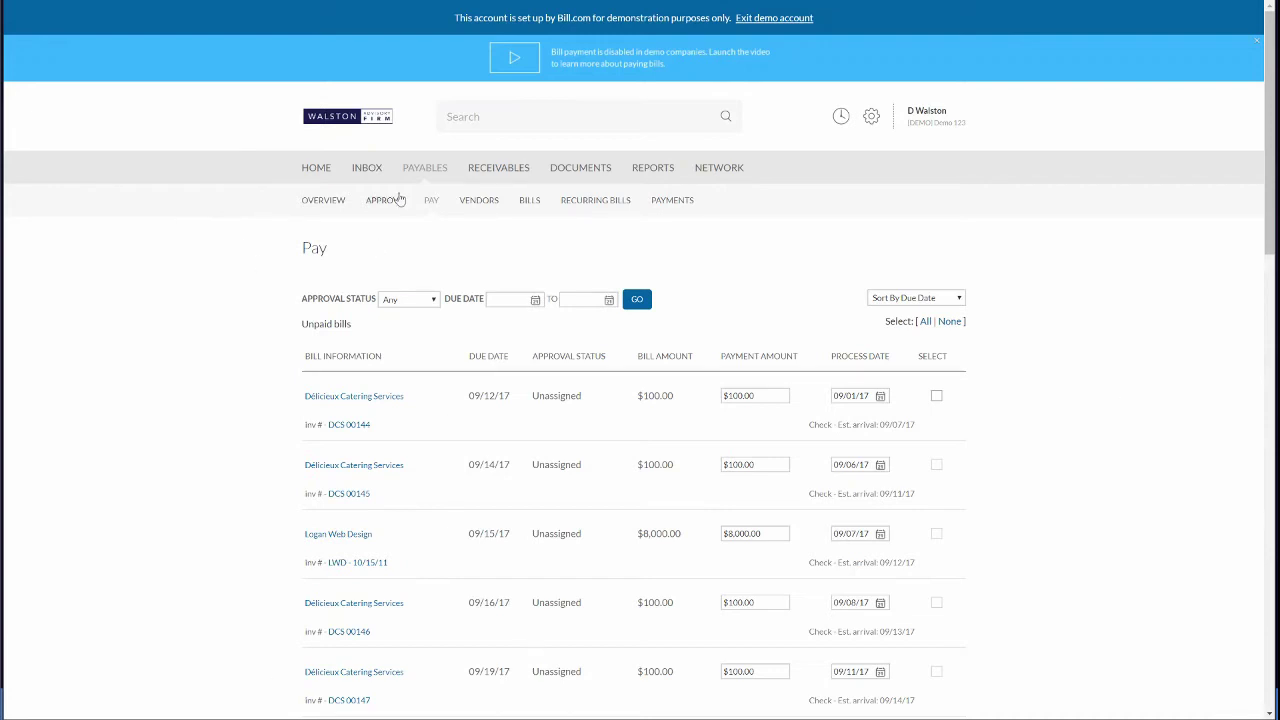
View the recurring bills page and examine the vendor list, including the ePayments invitation notice and the vendors' payment methods and balances
click(584, 204)
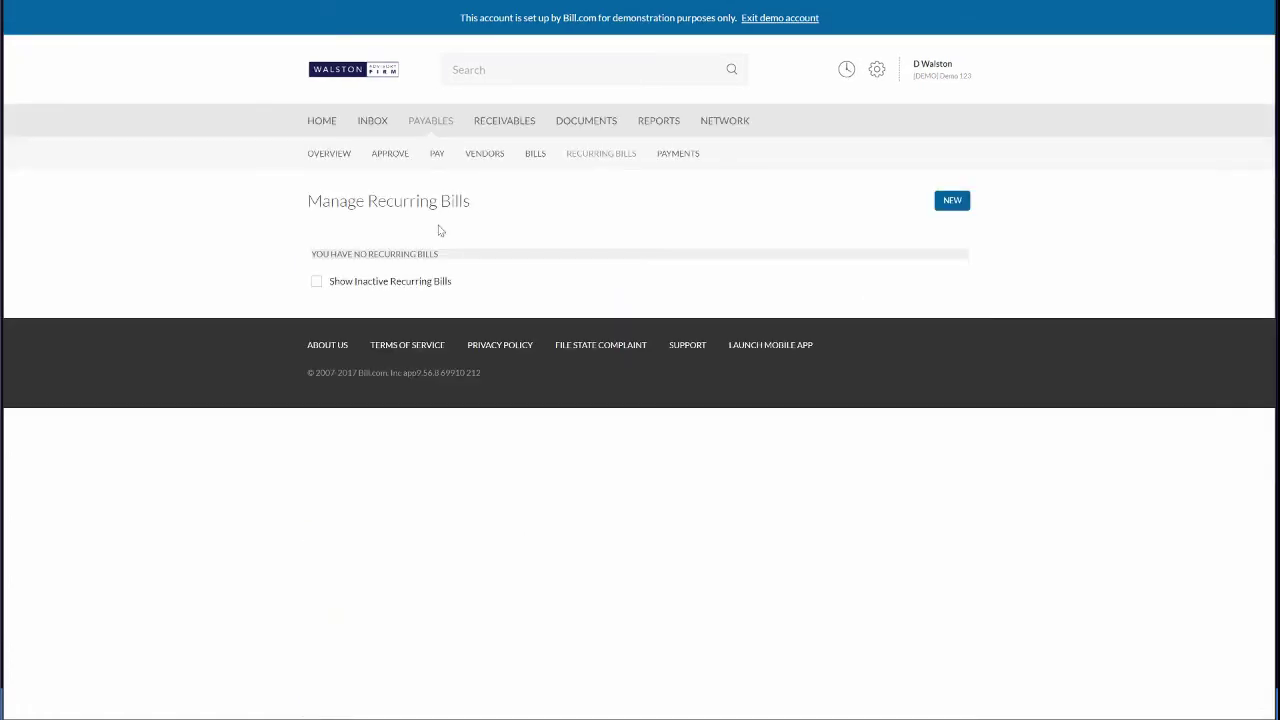
click(476, 158)
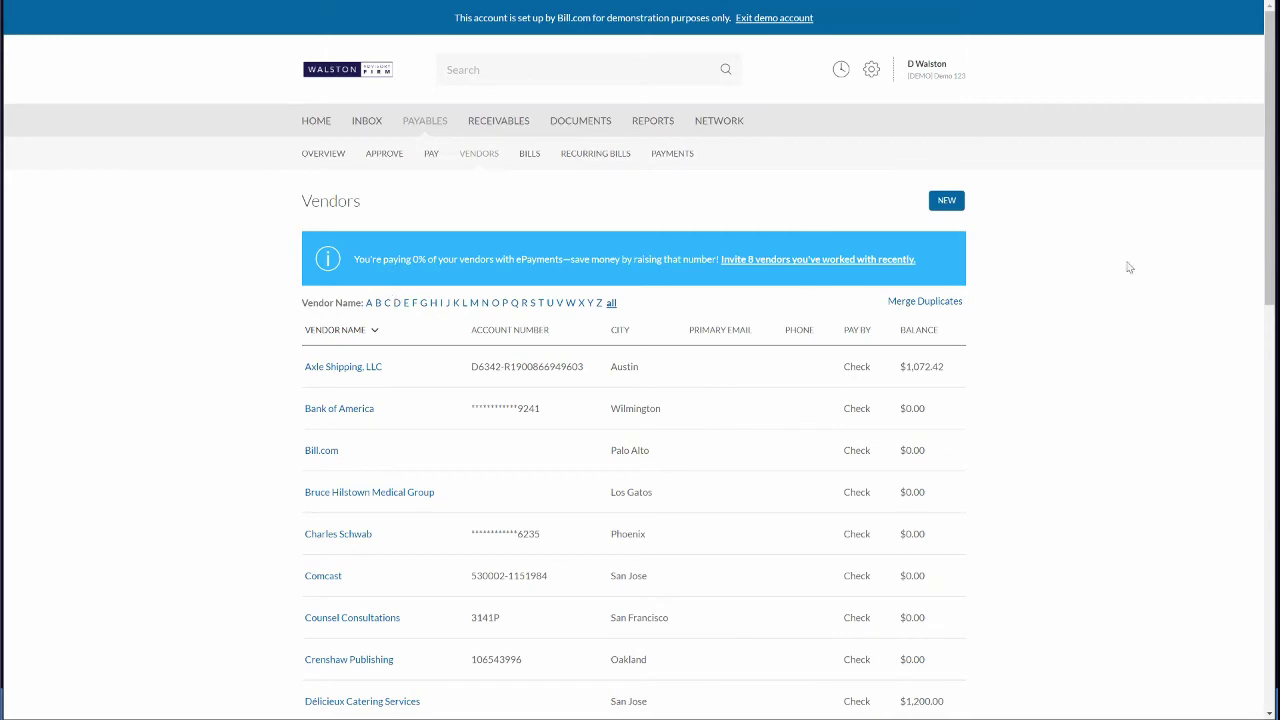
drag(353, 260, 757, 263)
click(699, 286)
scroll(756, 404, down, 8)
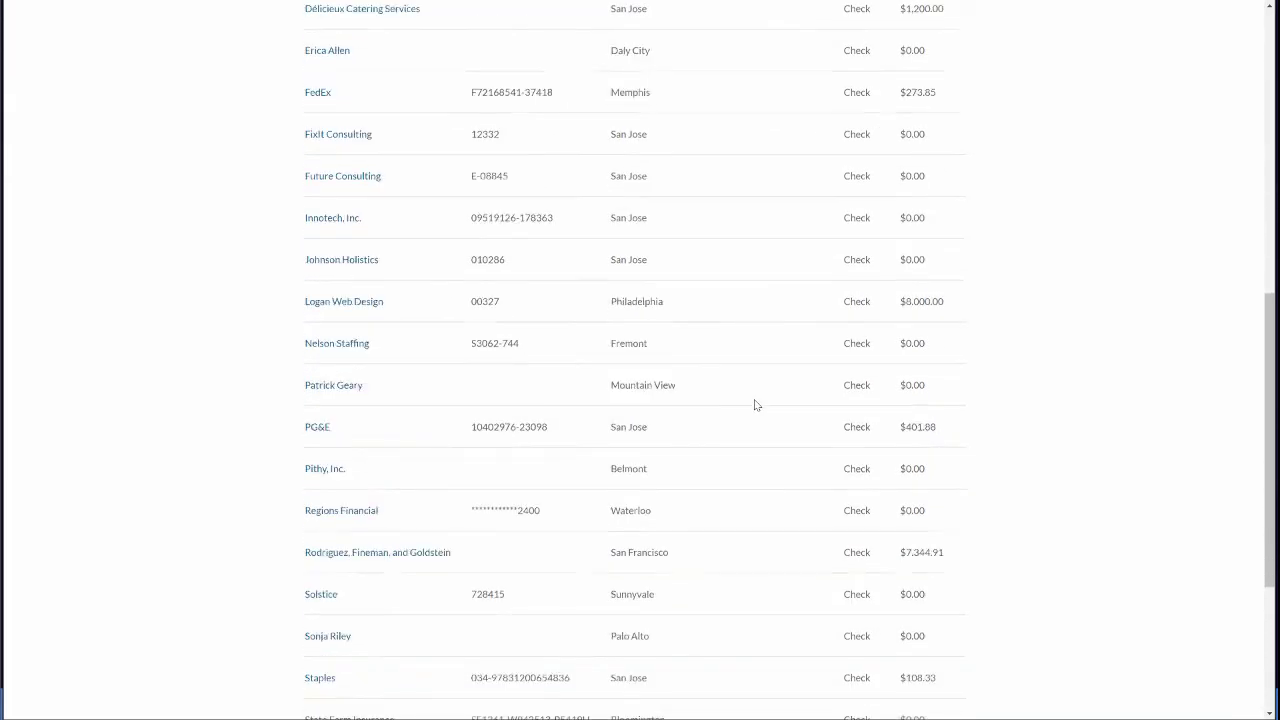
scroll(756, 404, down, 2)
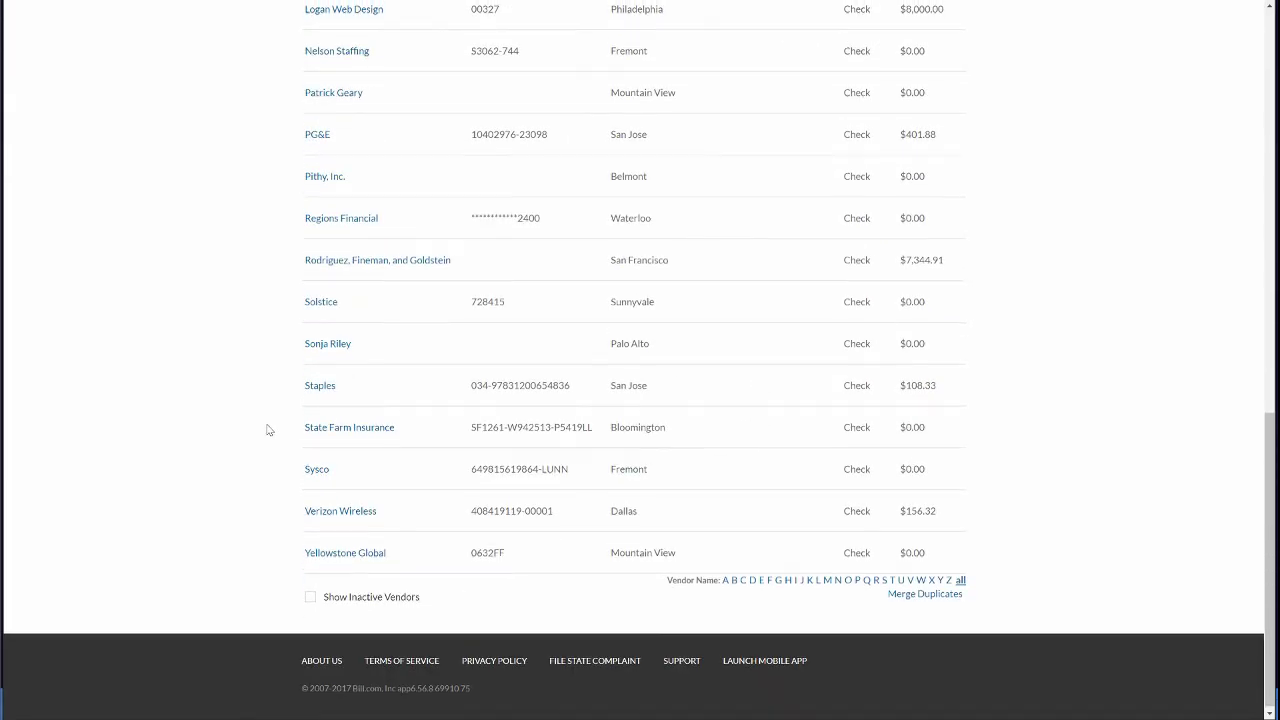
scroll(267, 430, up, 10)
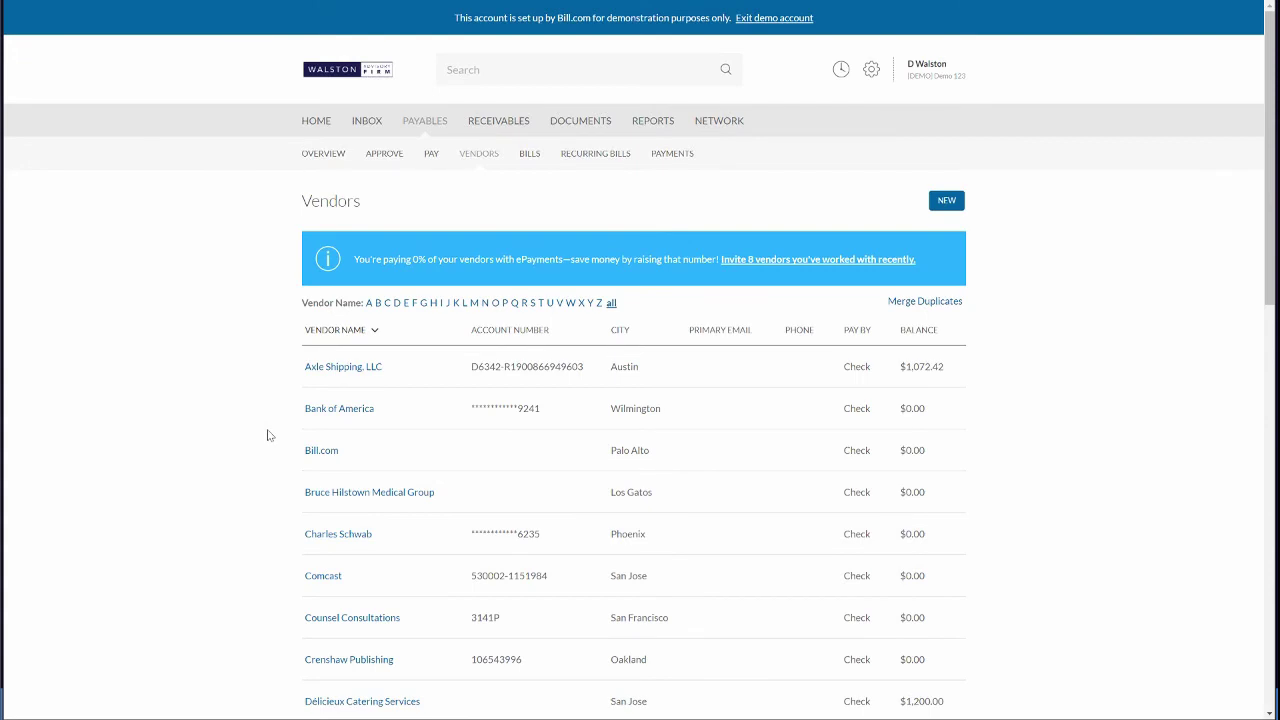
Return to the Pay page with the unpaid bills
click(433, 160)
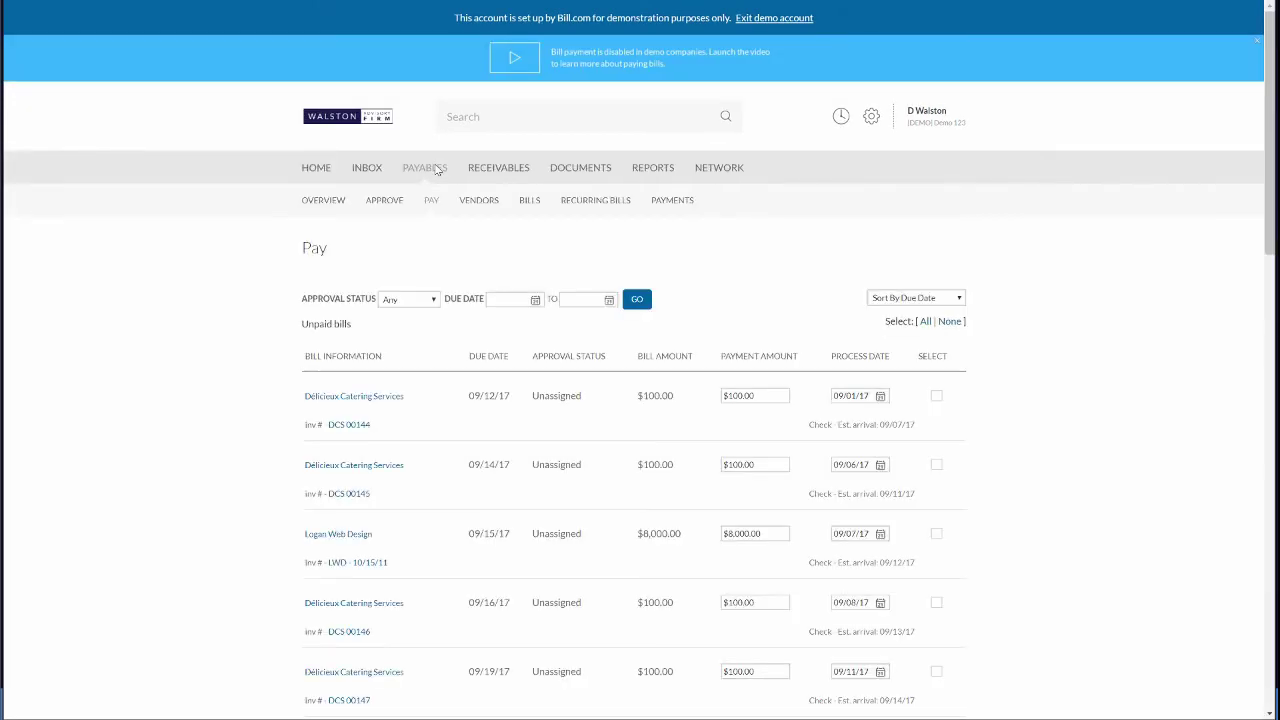